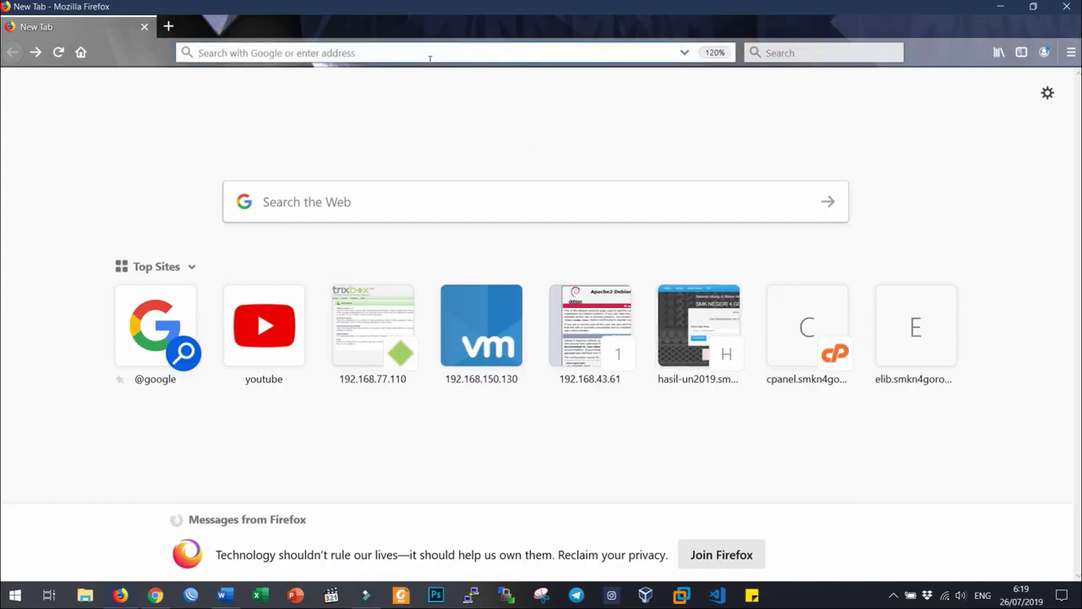
- Go to cpanel.smkn4gorontalo.sch.id to bring up the cPanel Login page
left_click(429, 52)
type("cpanel")
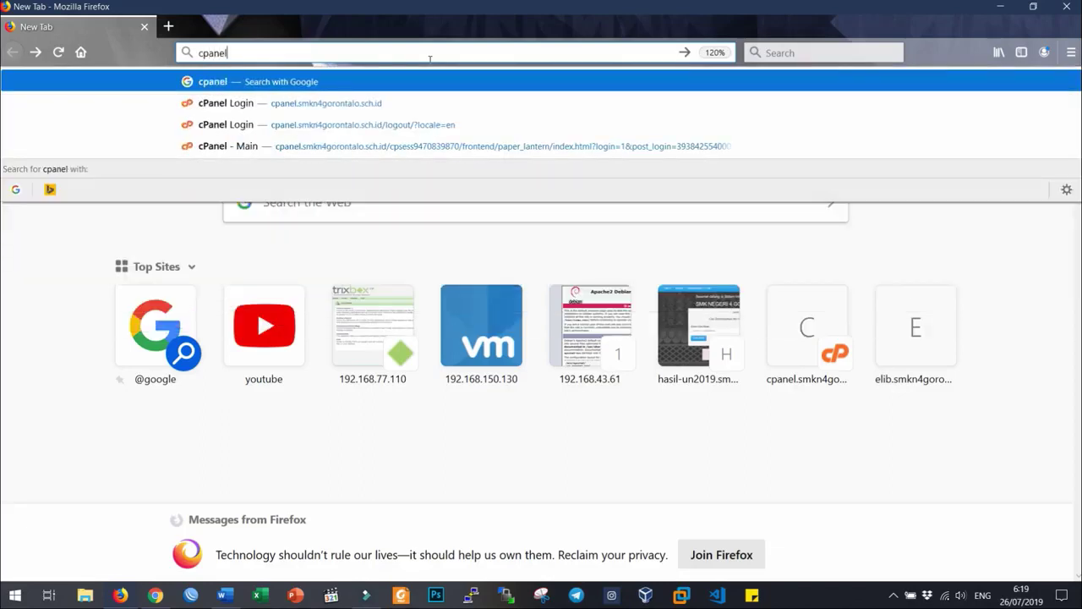
type(".smkn4go")
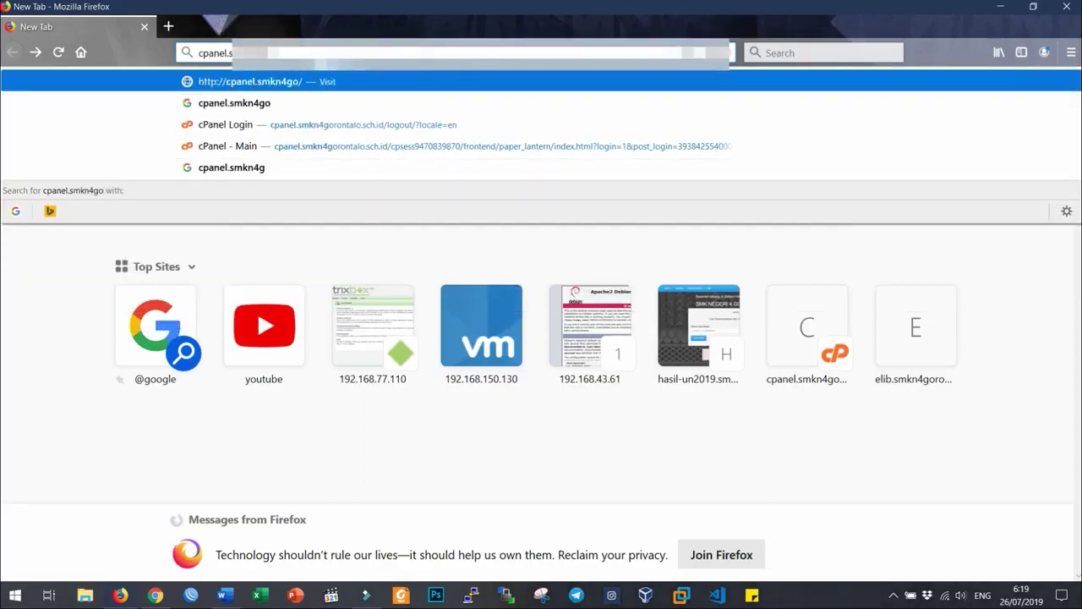
type("rontalo.sch")
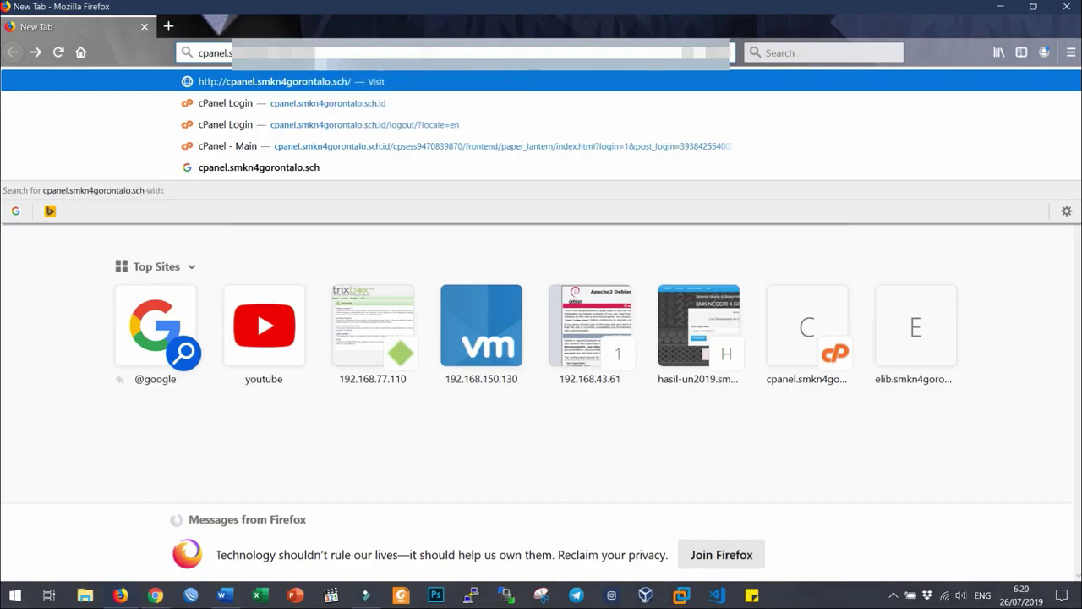
type(".id")
key("Return")
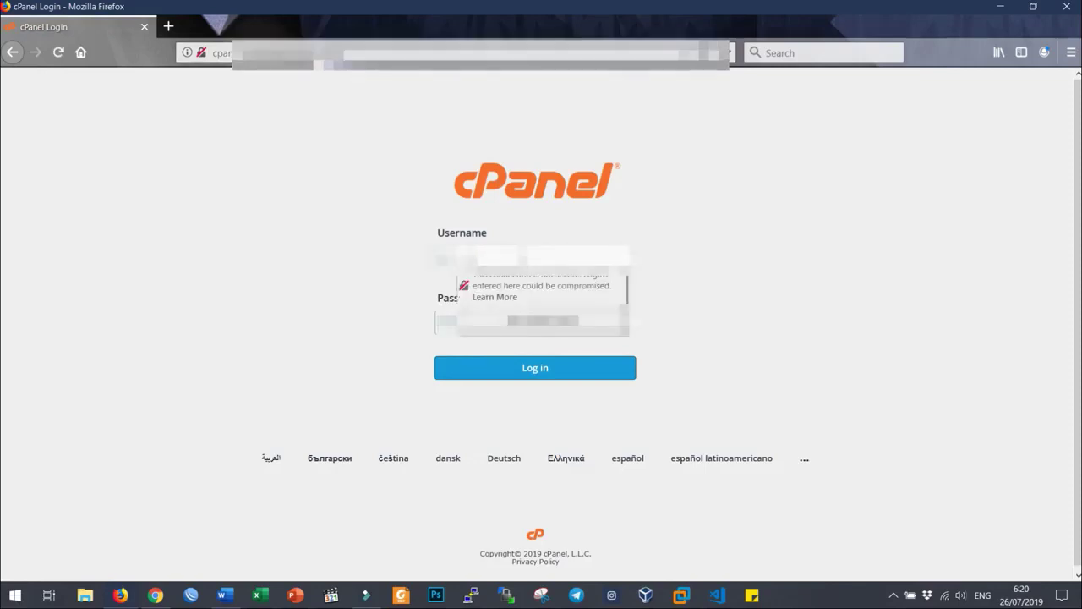
- Sign in with the account username and password, dismissing the insecure-connection warning
type("usernam")
key("Tab")
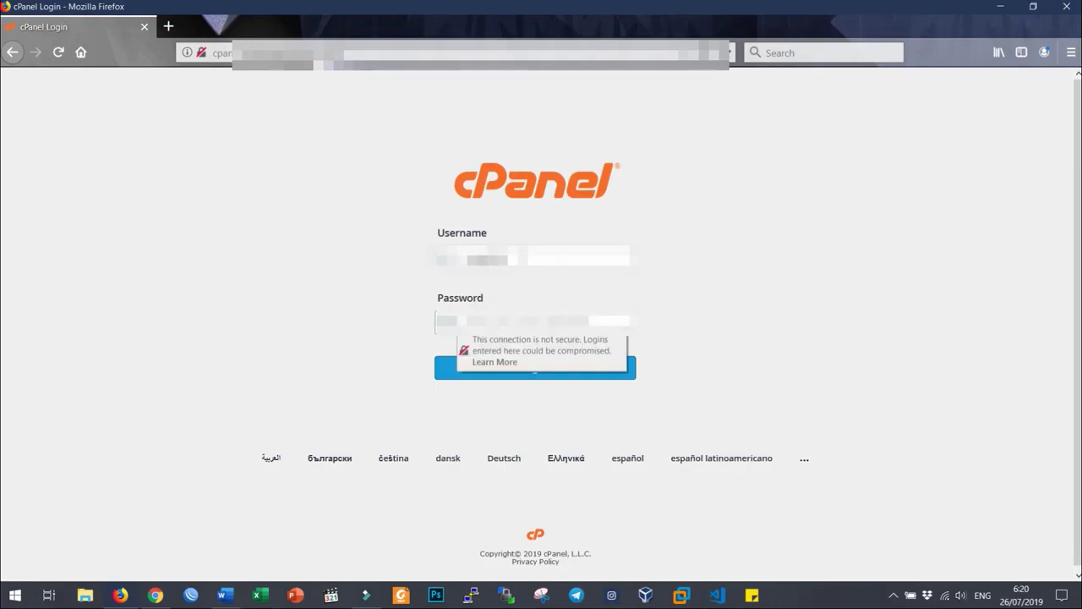
type("passwor")
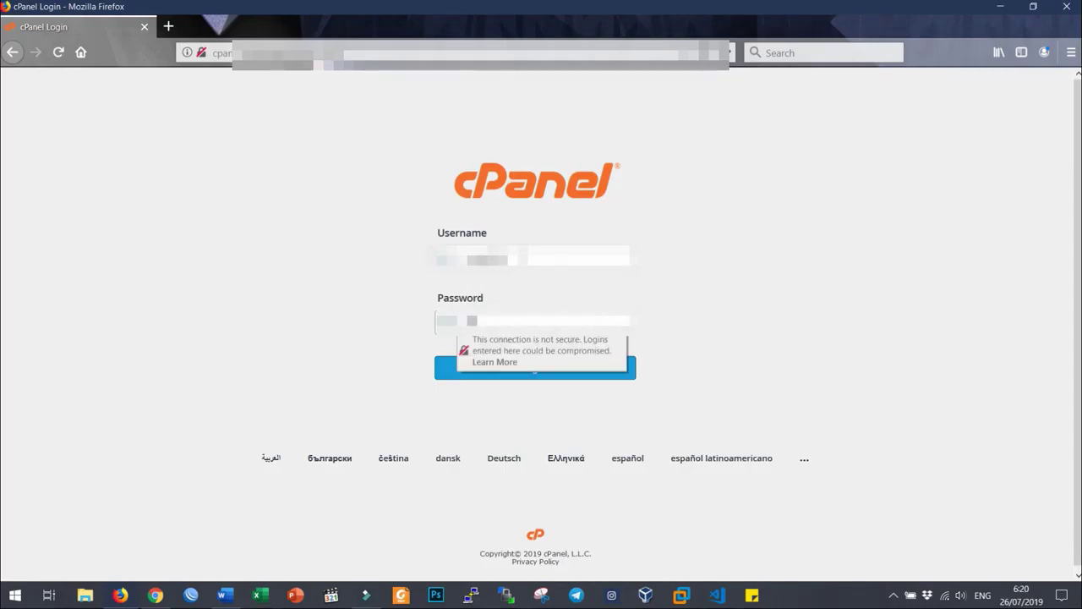
type("d12345")
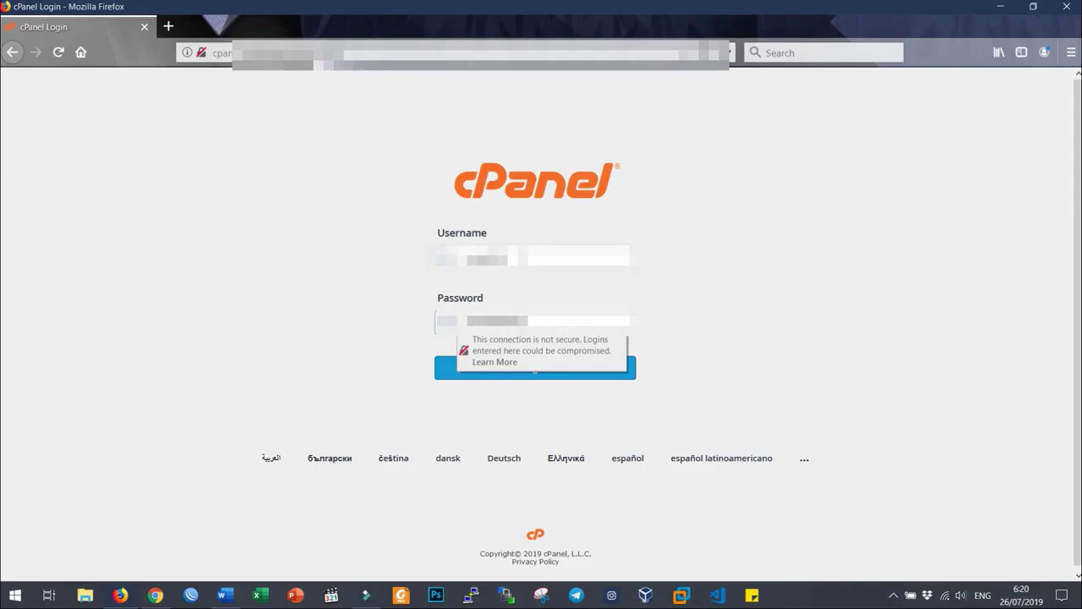
key("Return")
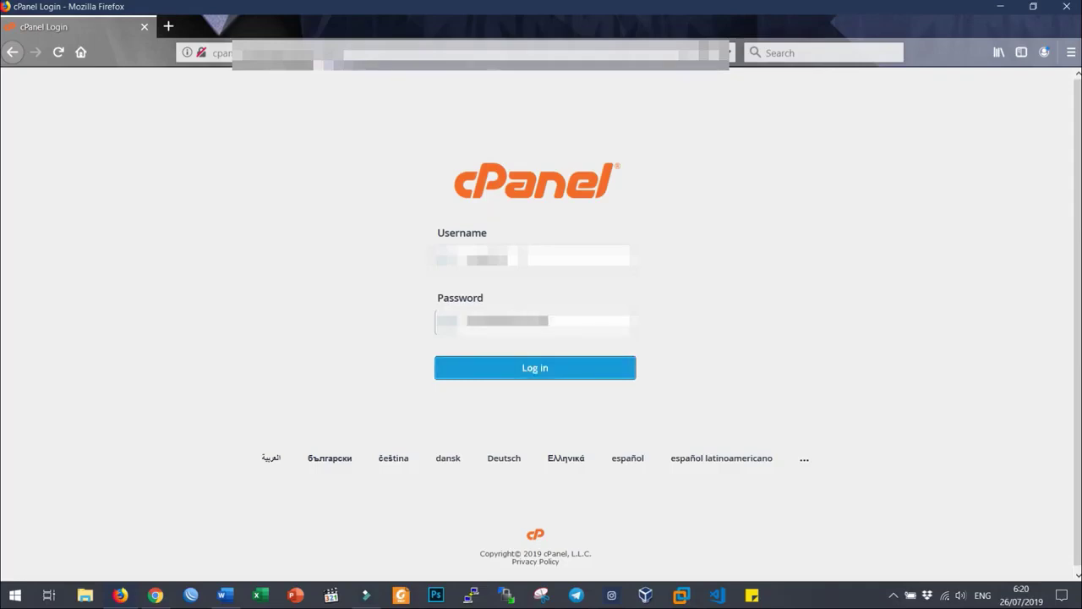
key("Return")
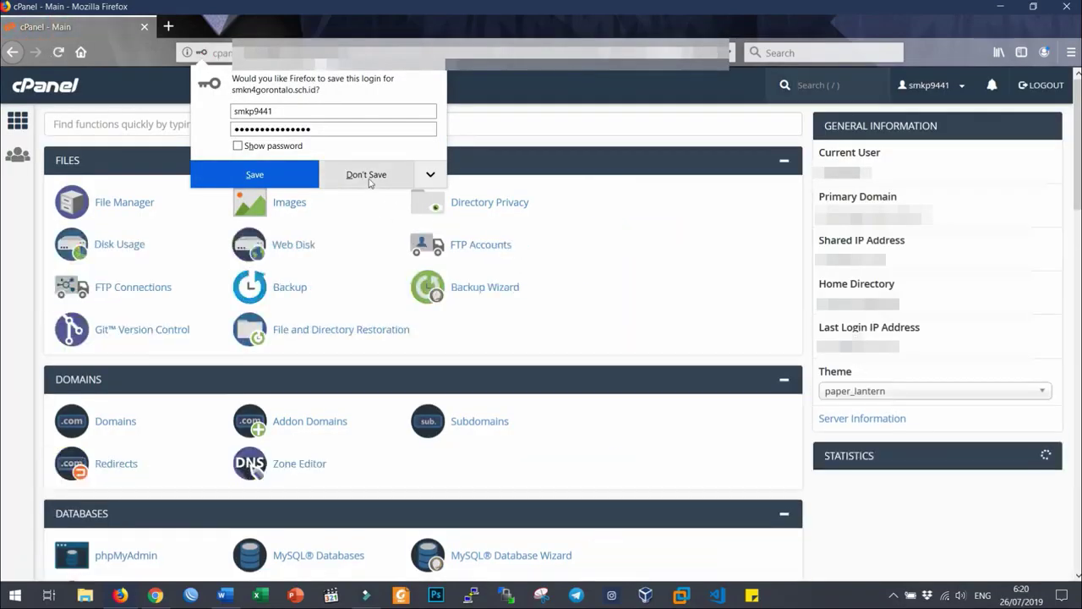
- Decline Firefox's offer to save the login and scroll over the dashboard
left_click(369, 180)
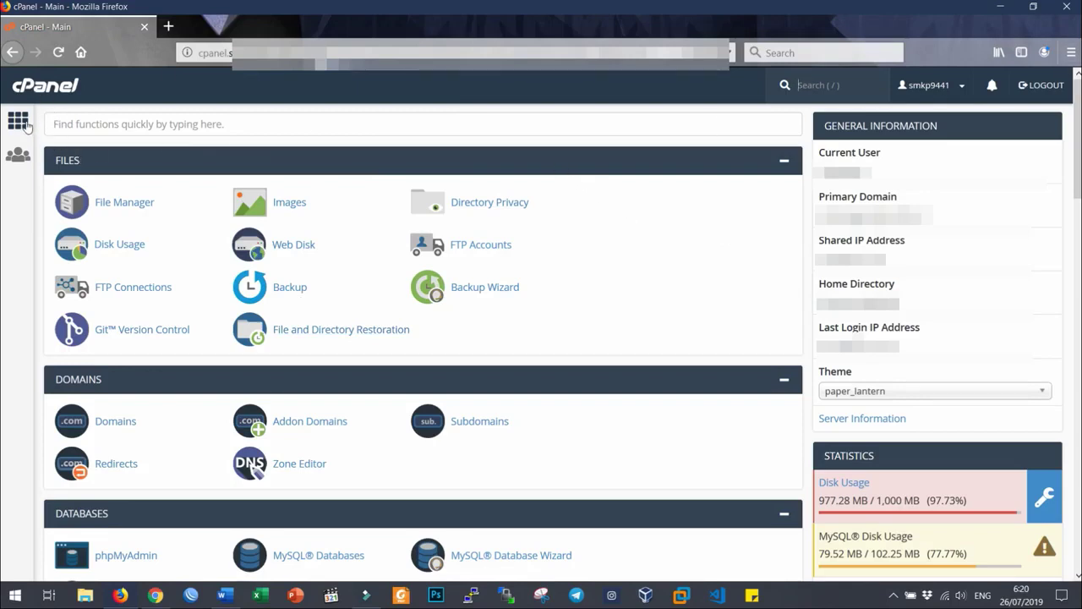
key("/")
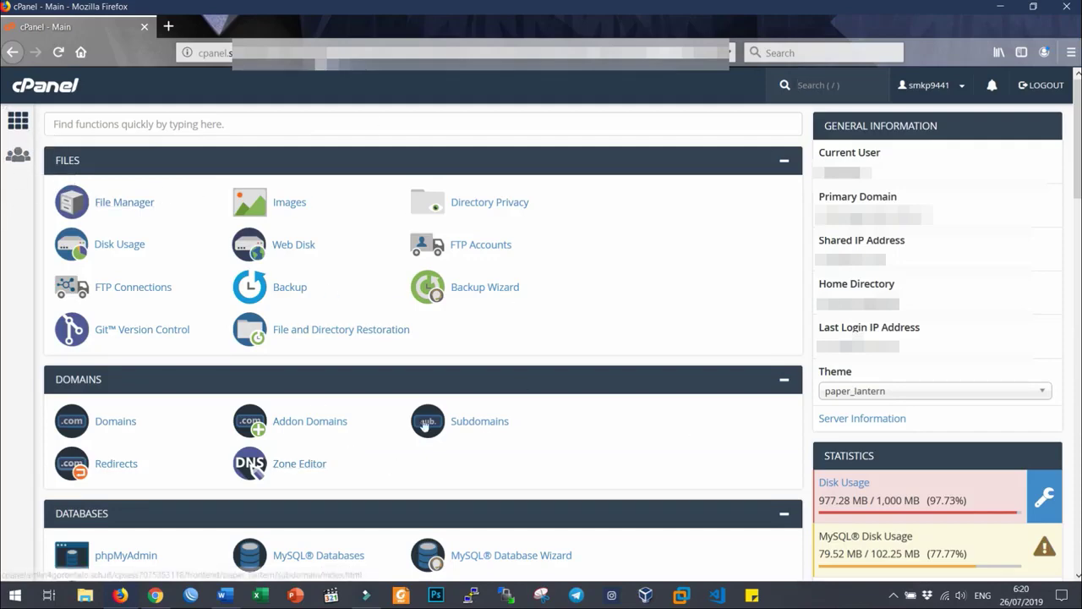
scroll(425, 425, "down", 5)
scroll(507, 355, "up", 5)
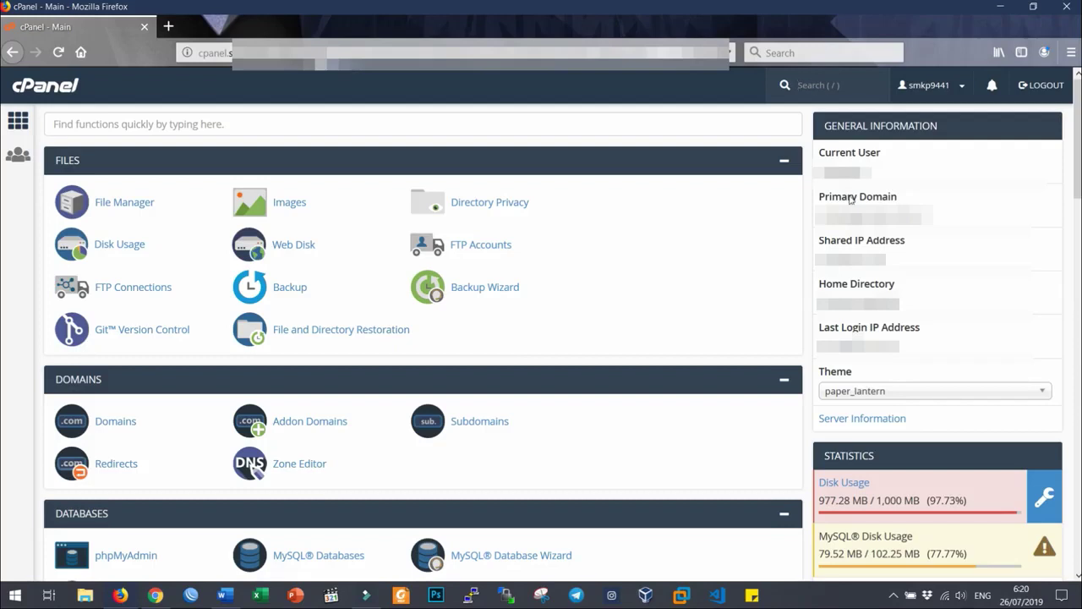
- Open the Theme dropdown and keep the paper_lantern theme
key("slash")
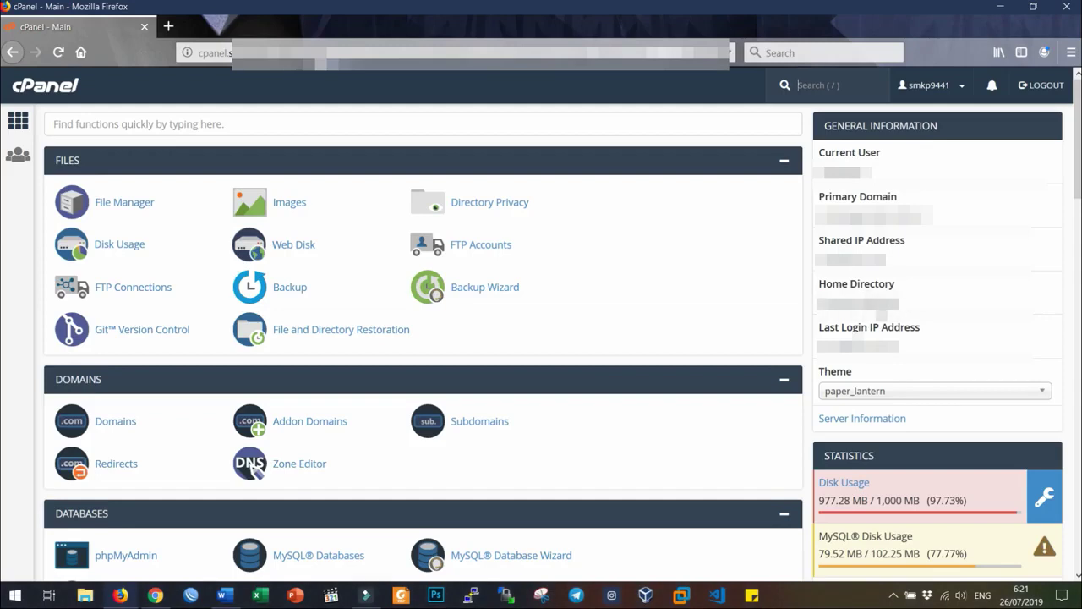
scroll(856, 302, "down", 1)
scroll(822, 289, "down", 1)
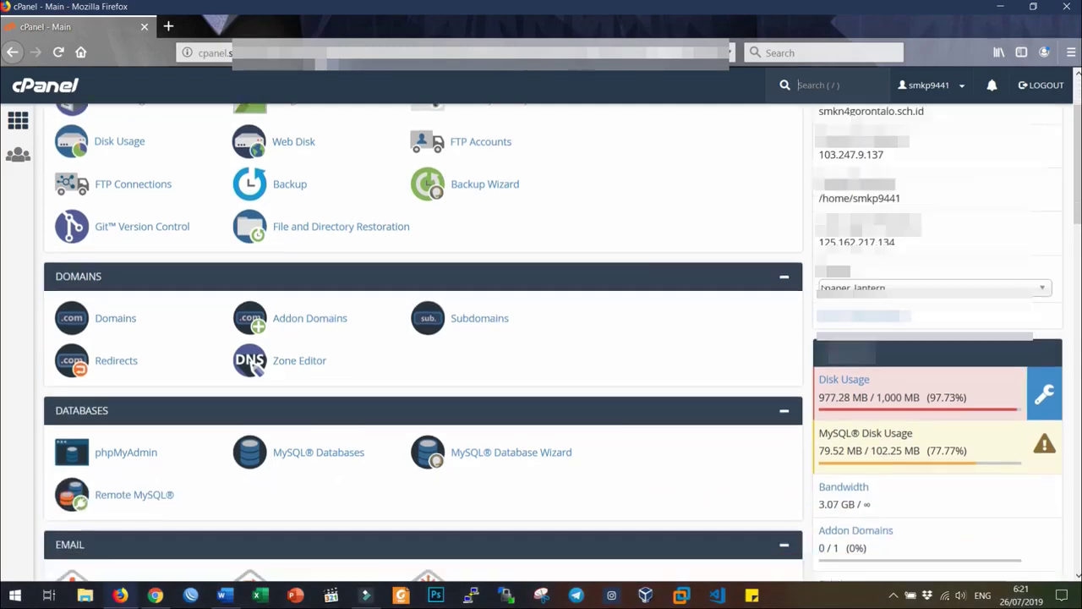
left_click(883, 242)
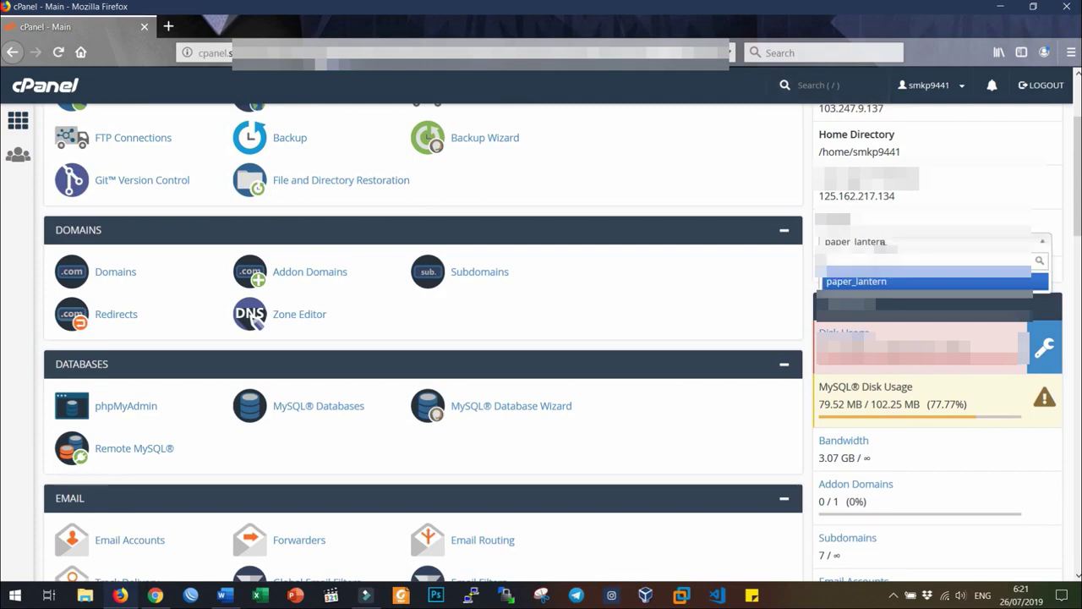
left_click(866, 279)
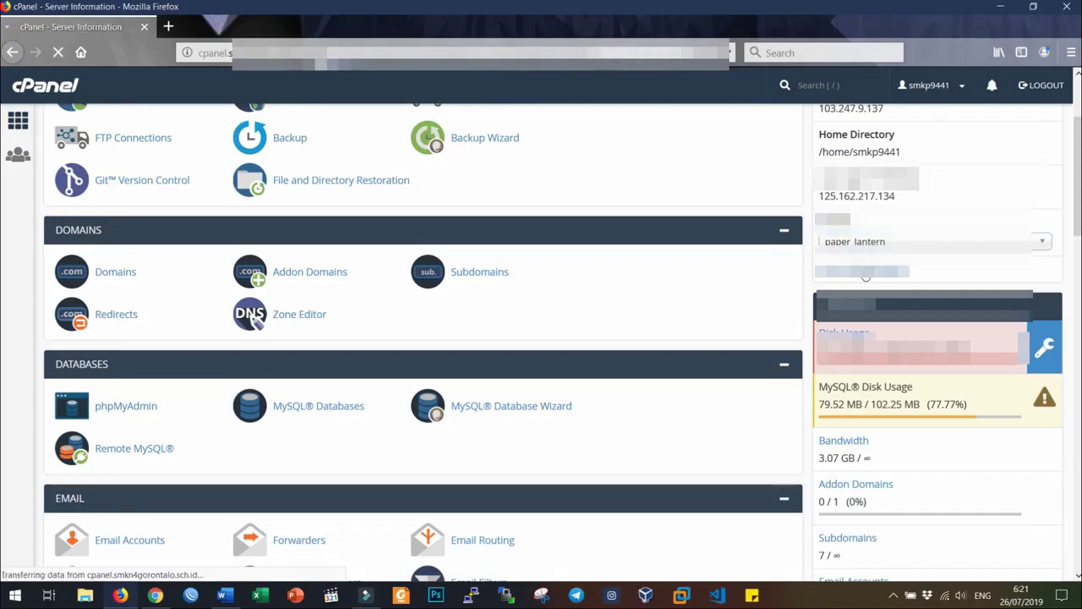
- Scroll through the Server Information details and Service Information statuses, then back up
scroll(811, 292, "down", 2)
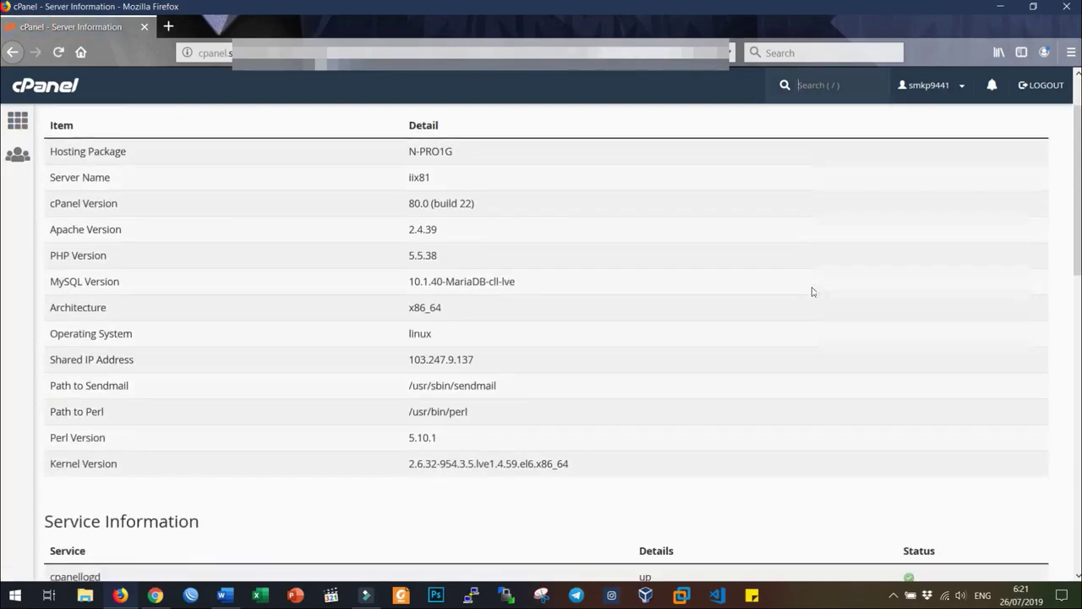
scroll(812, 292, "up", 2)
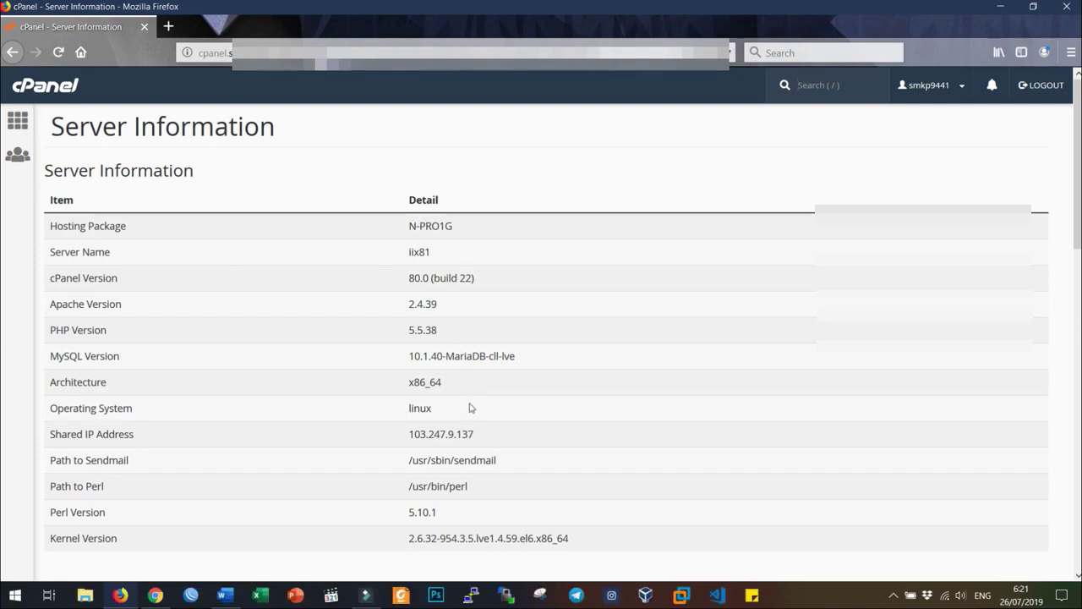
scroll(471, 407, "down", 7)
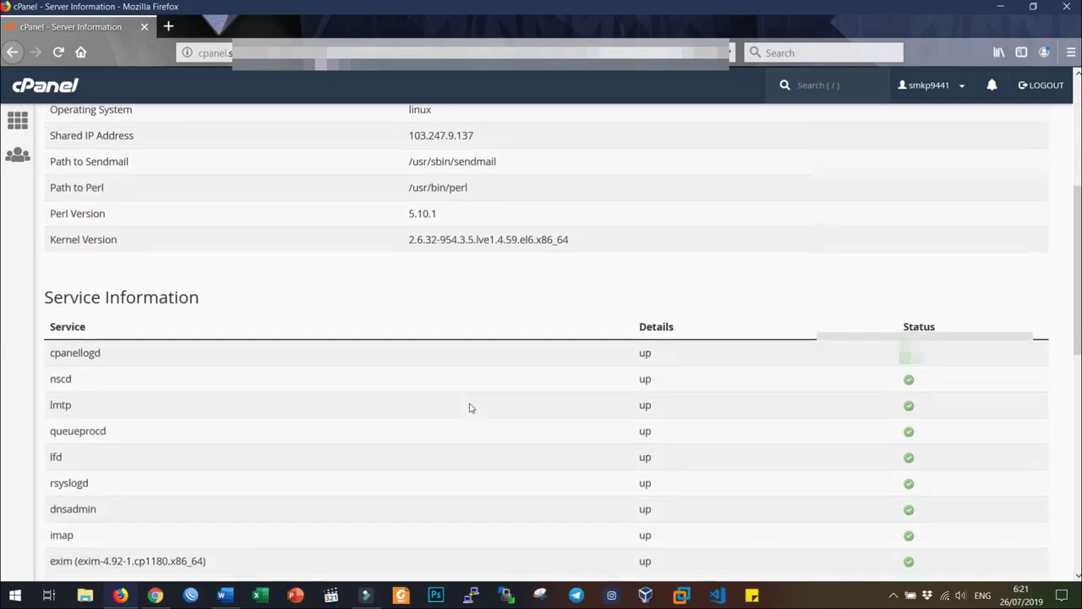
scroll(471, 407, "down", 5)
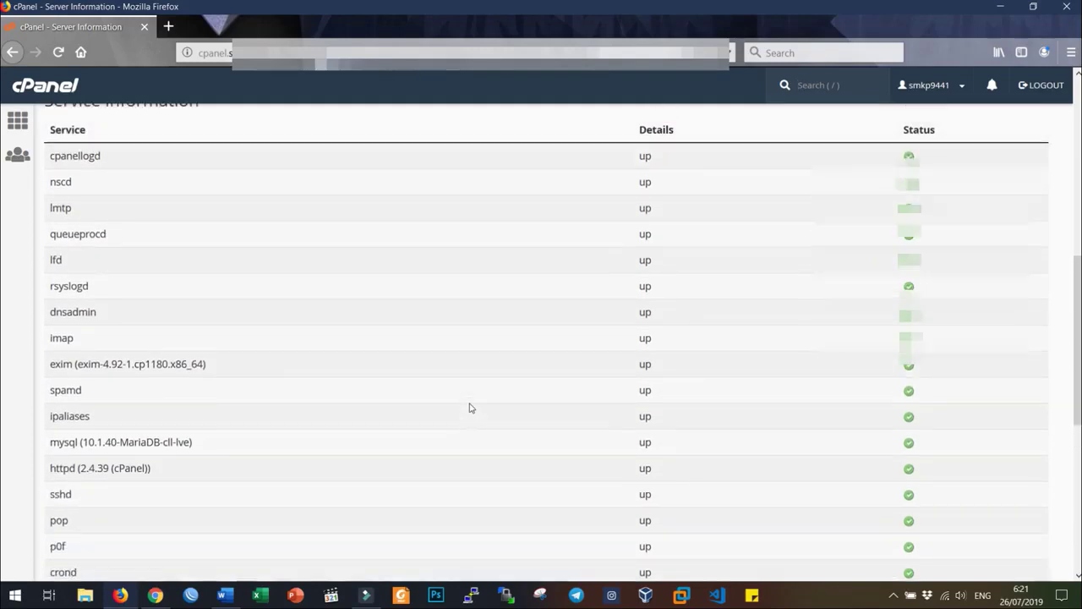
scroll(471, 407, "up", 12)
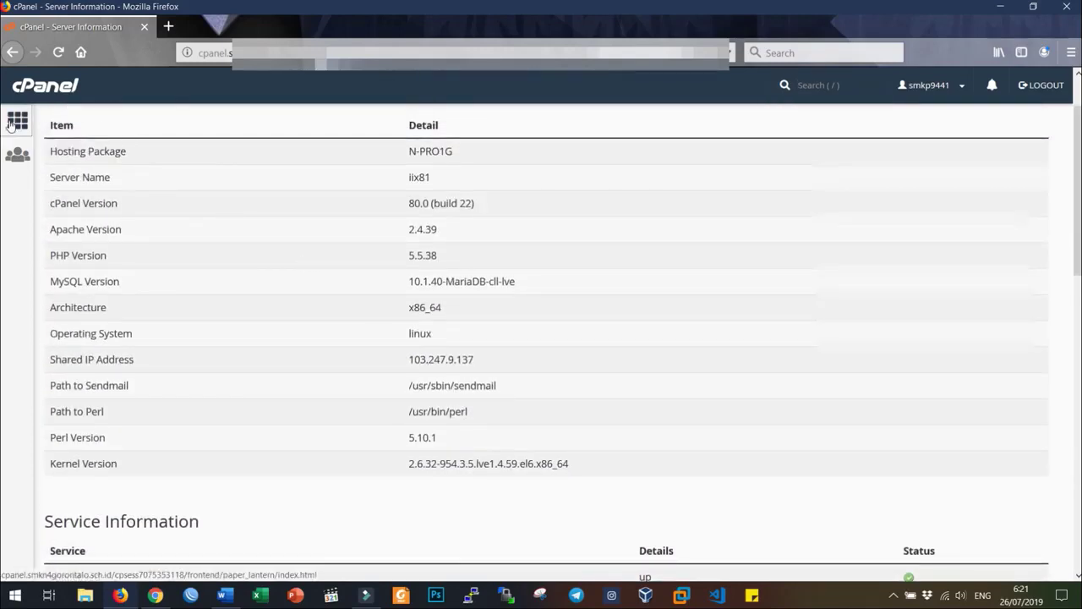
left_click(12, 124)
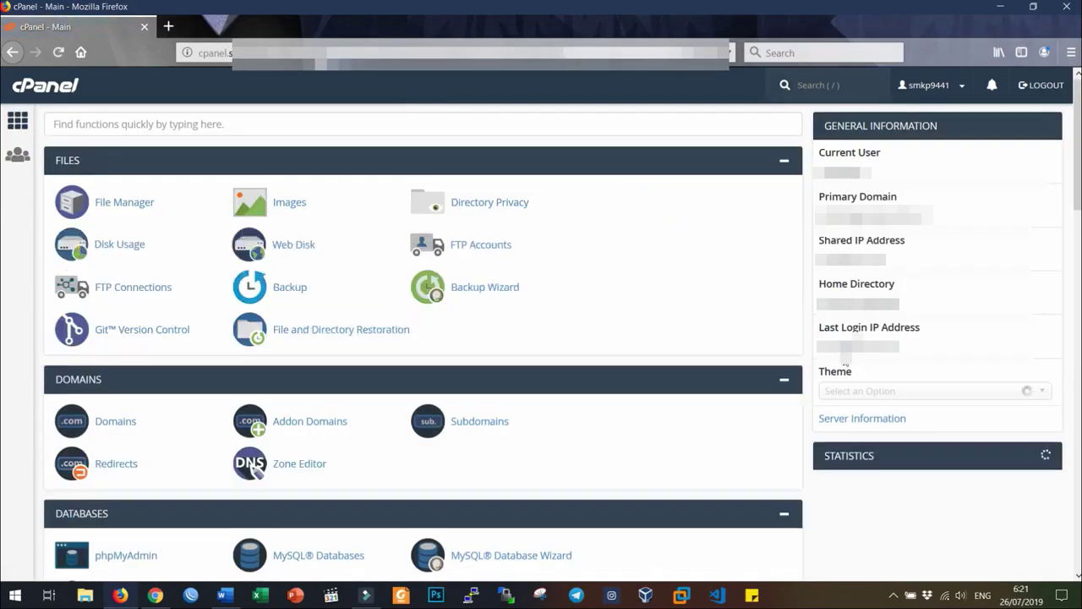
scroll(845, 362, "down", 5)
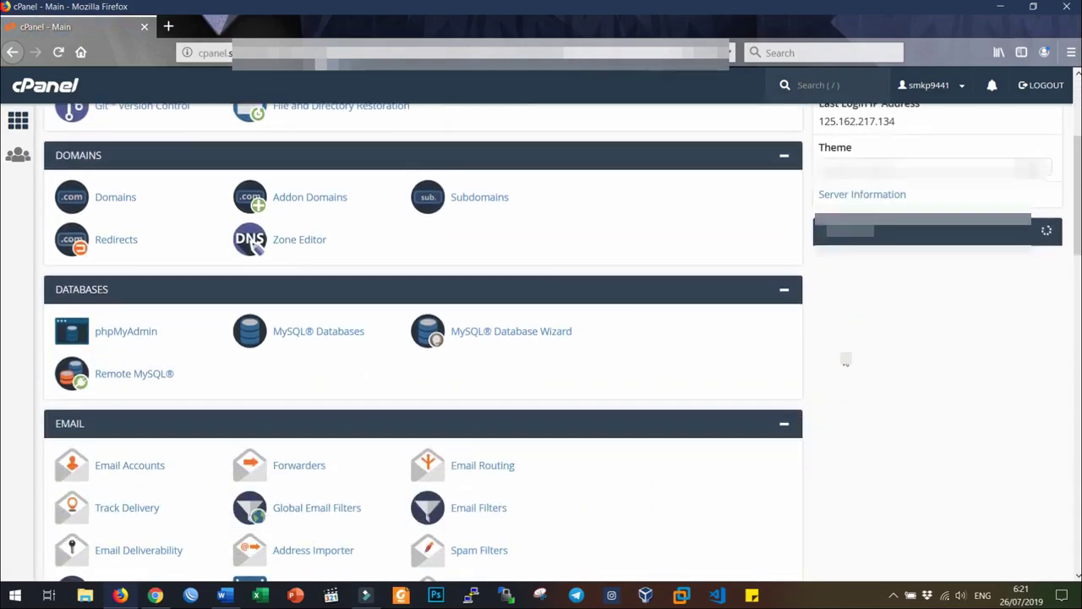
scroll(854, 273, "down", 2)
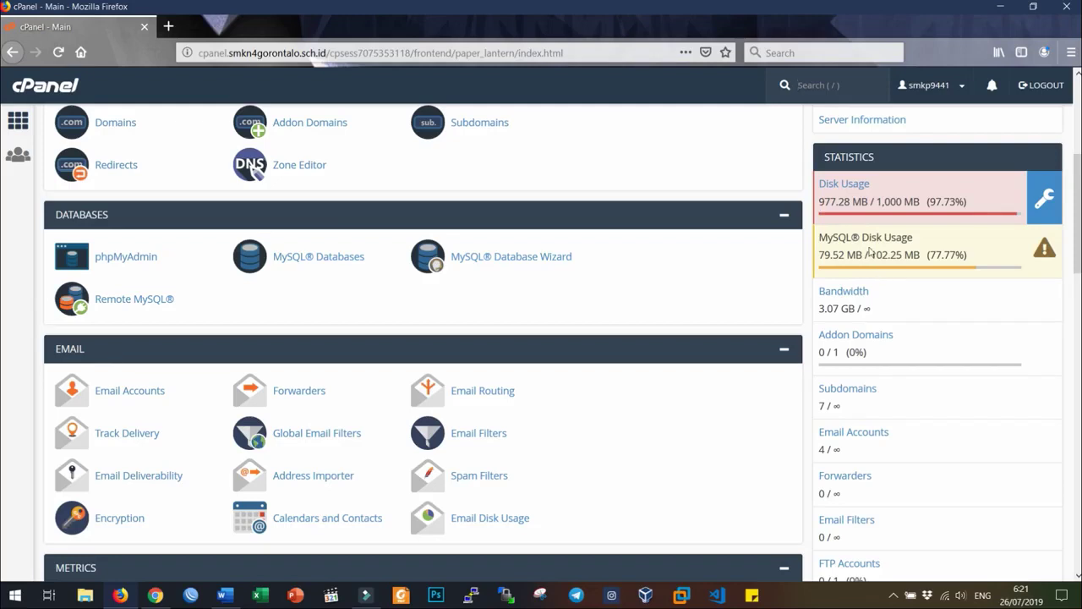
scroll(871, 251, "down", 2)
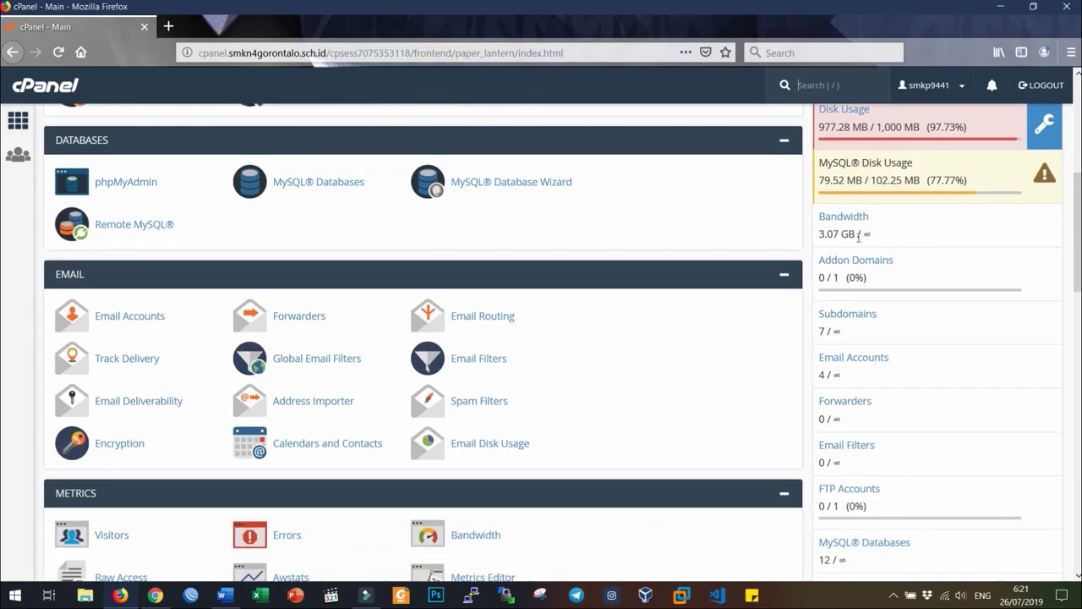
scroll(877, 264, "down", 2)
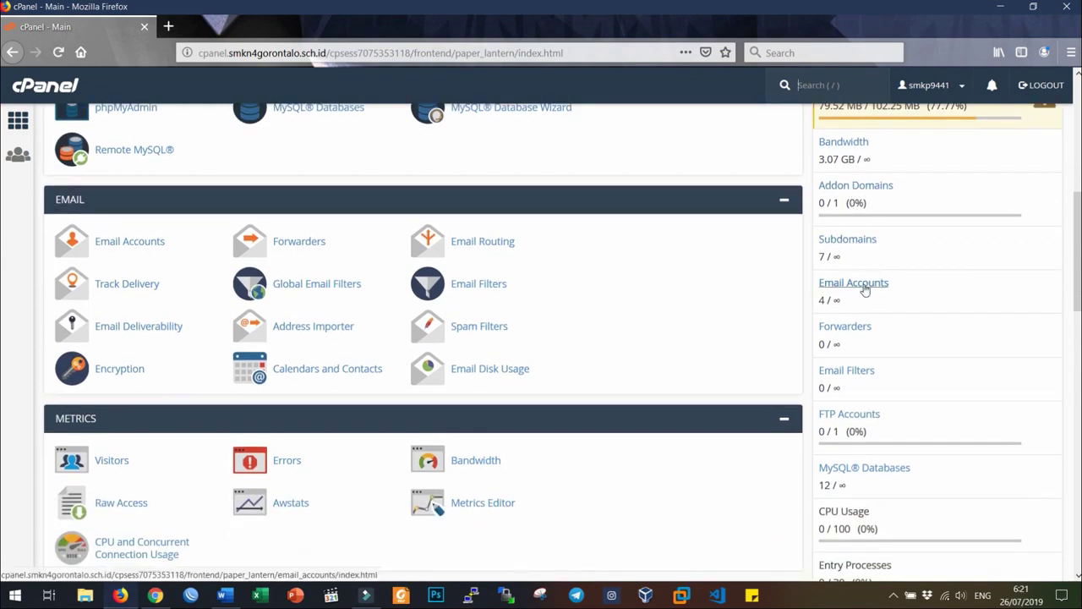
scroll(866, 355, "down", 4)
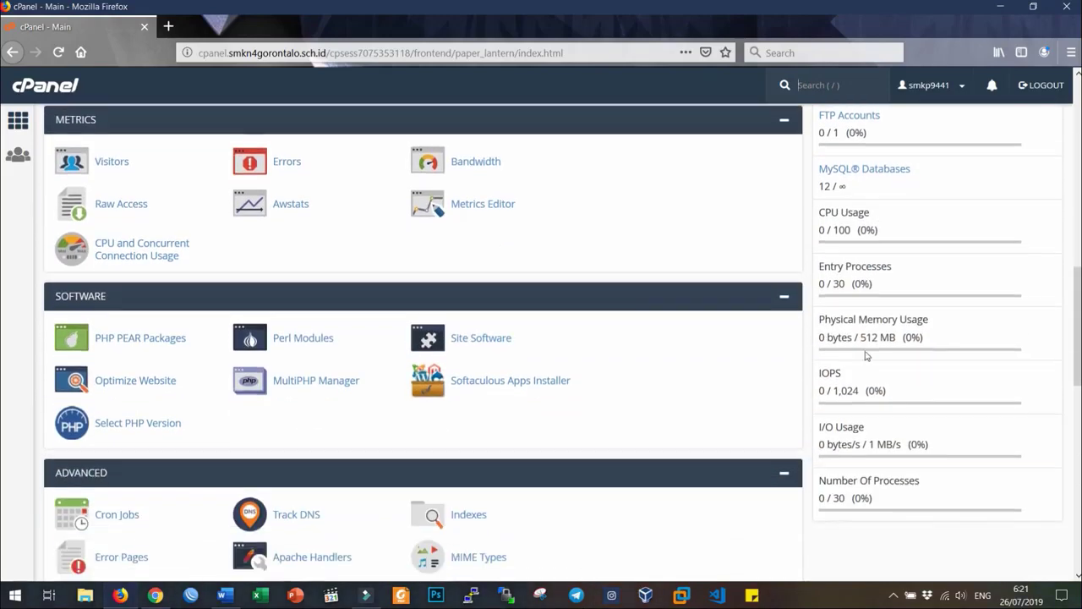
scroll(866, 355, "down", 2)
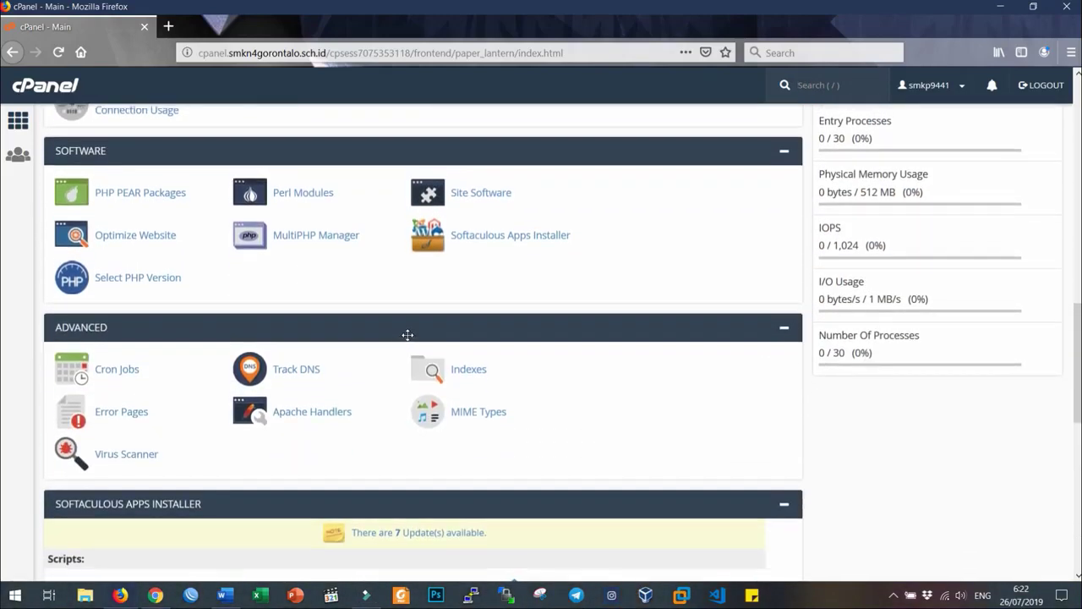
scroll(407, 335, "up", 12)
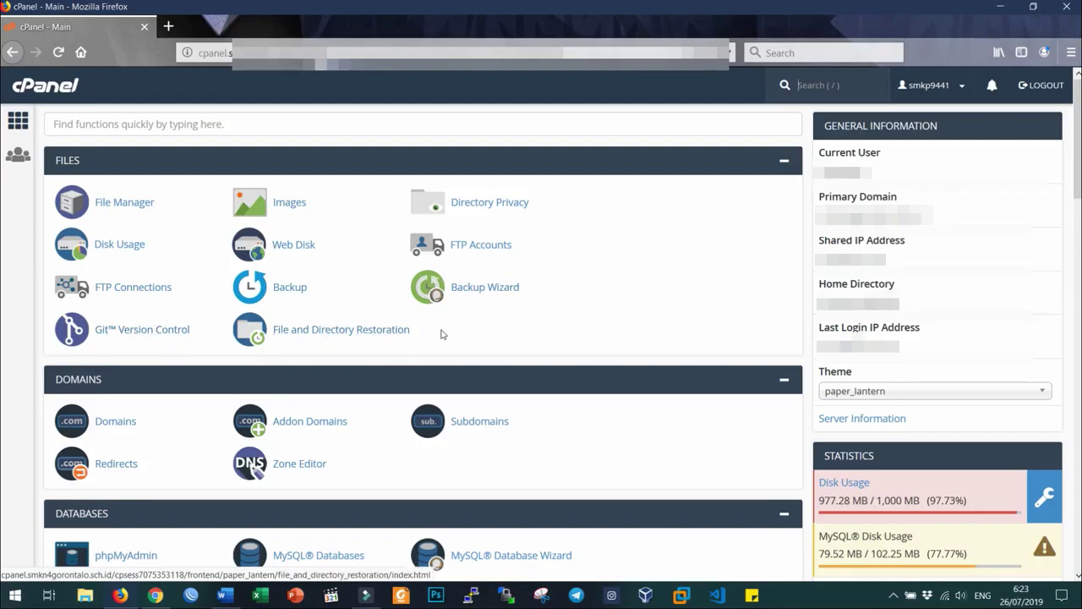
- Collapse the FILES, DOMAINS and DATABASES sections with their header minus icons
left_click(785, 165)
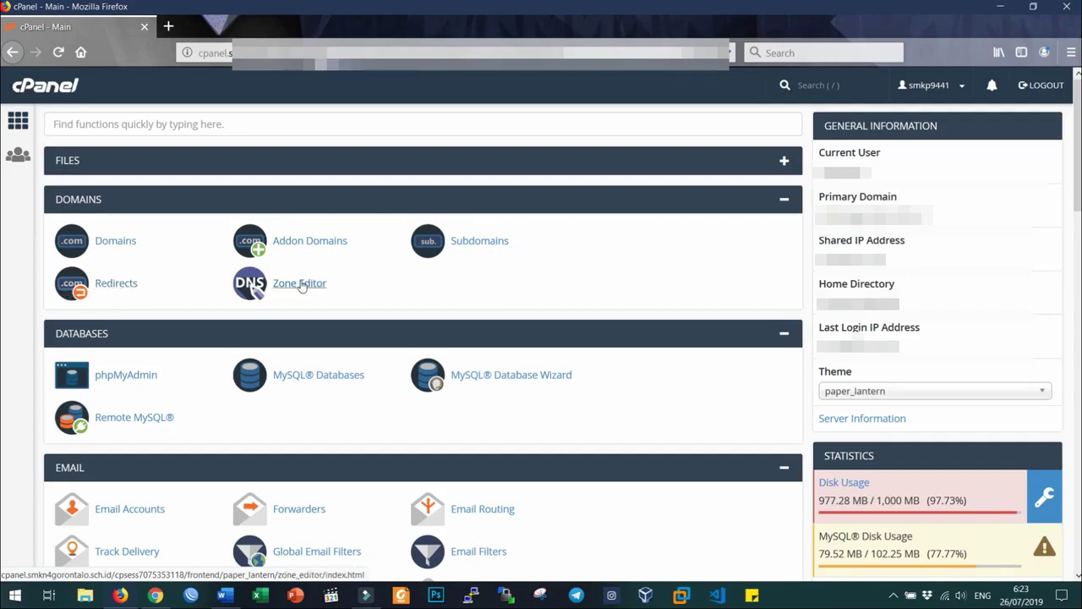
left_click(784, 201)
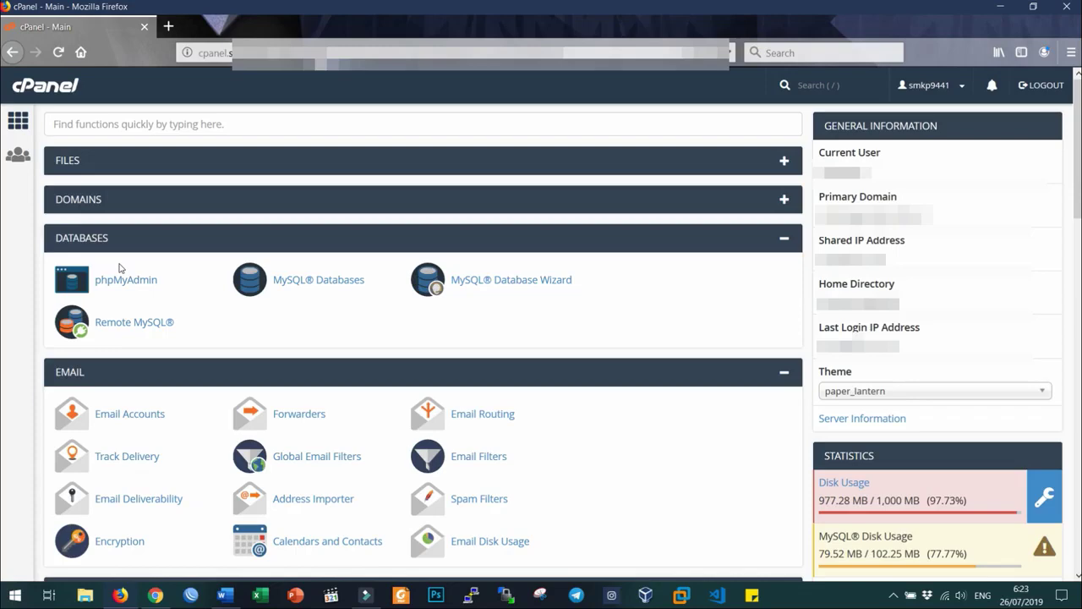
scroll(338, 237, "down", 3)
scroll(676, 186, "up", 2)
left_click(785, 165)
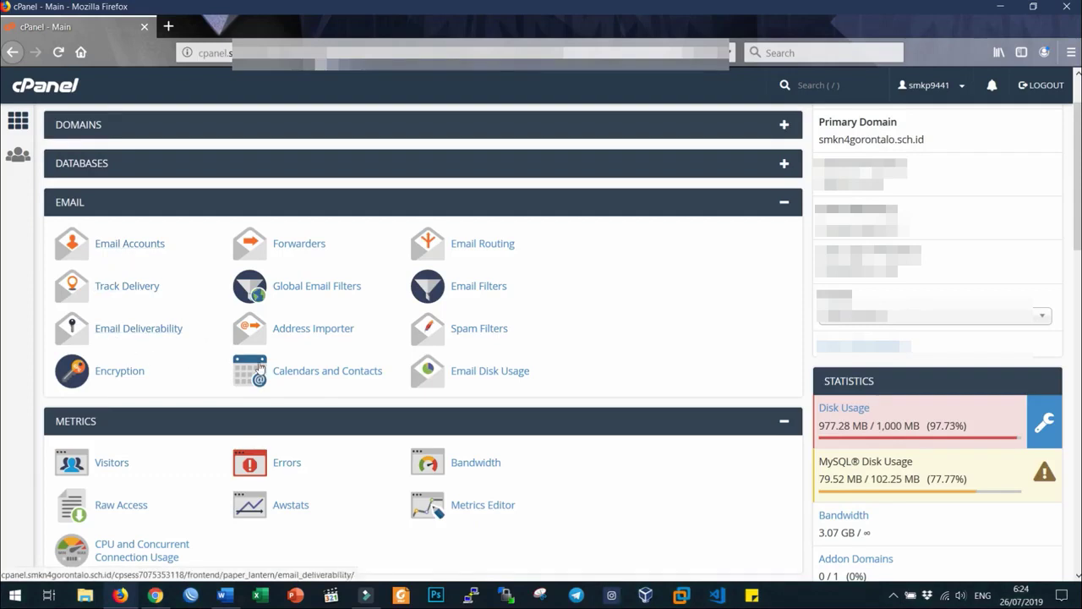
- Collapse the EMAIL, METRICS and SOFTWARE sections with their header minus icons
left_click(784, 204)
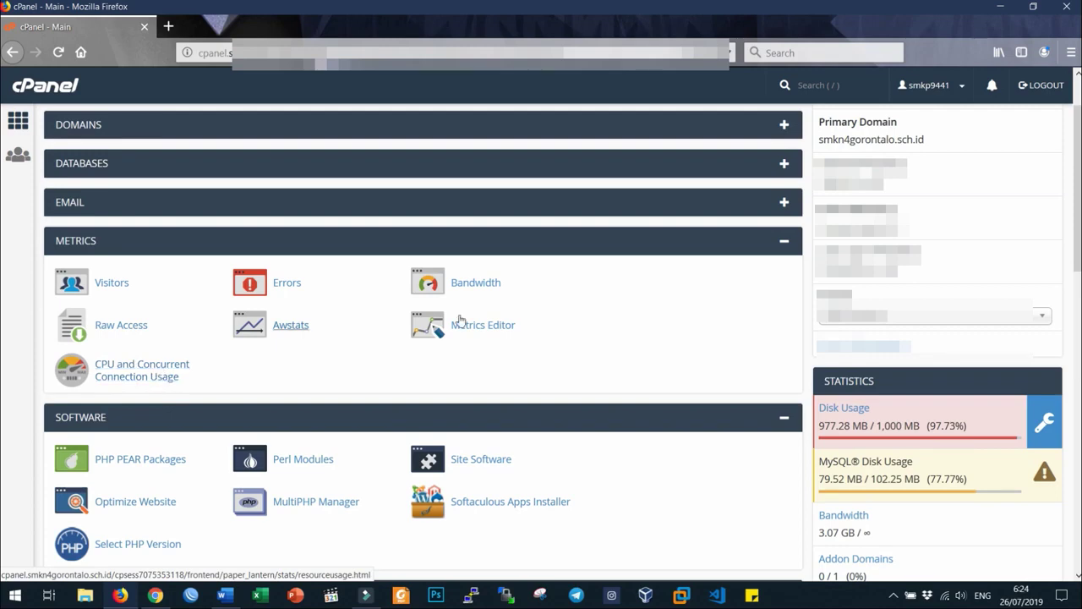
left_click(785, 243)
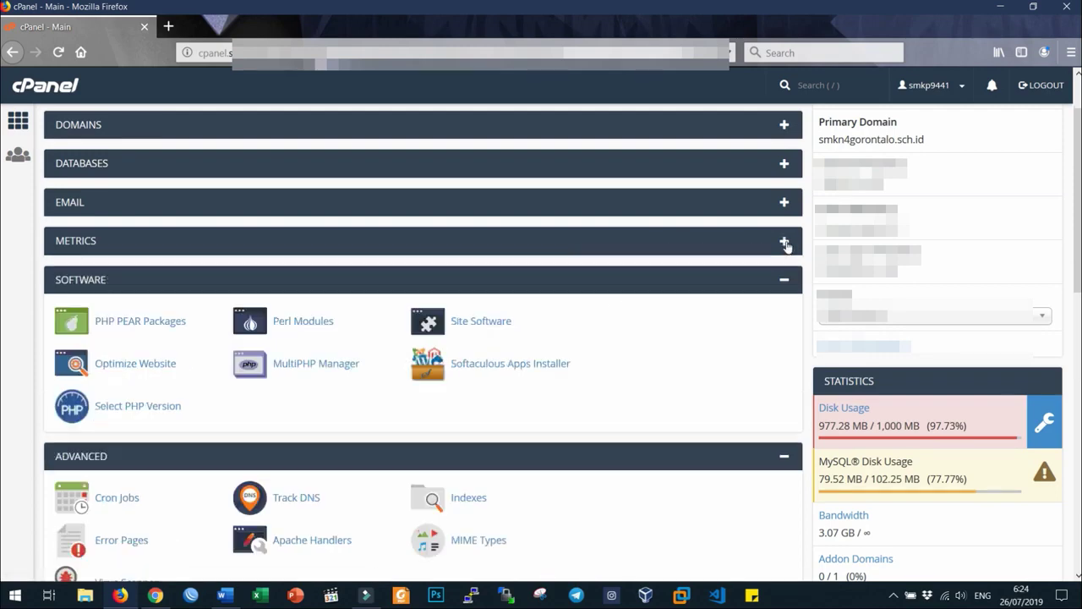
scroll(482, 309, "down", 2)
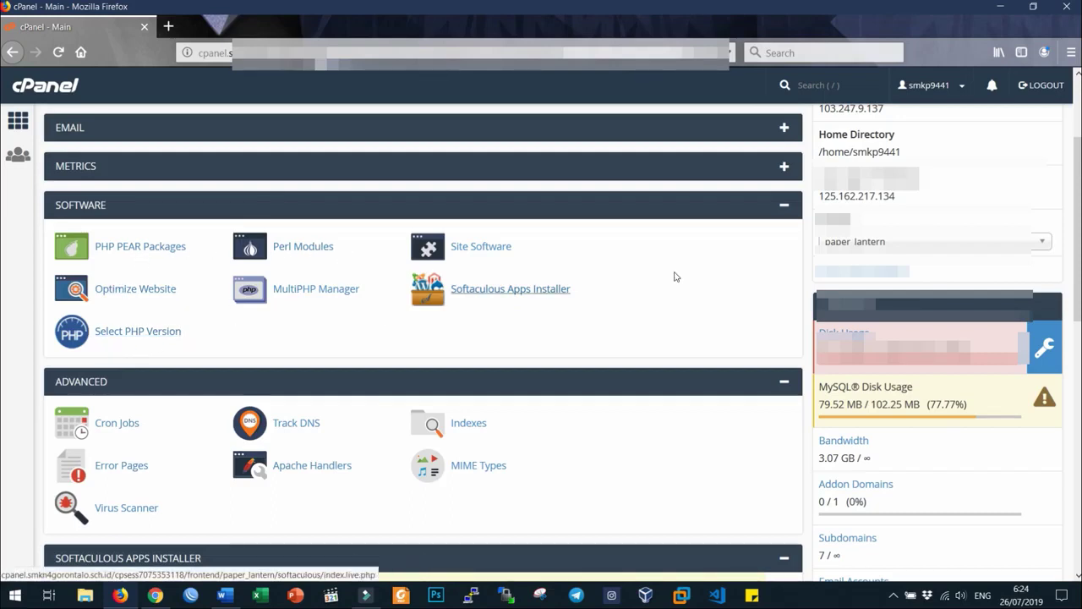
left_click(785, 206)
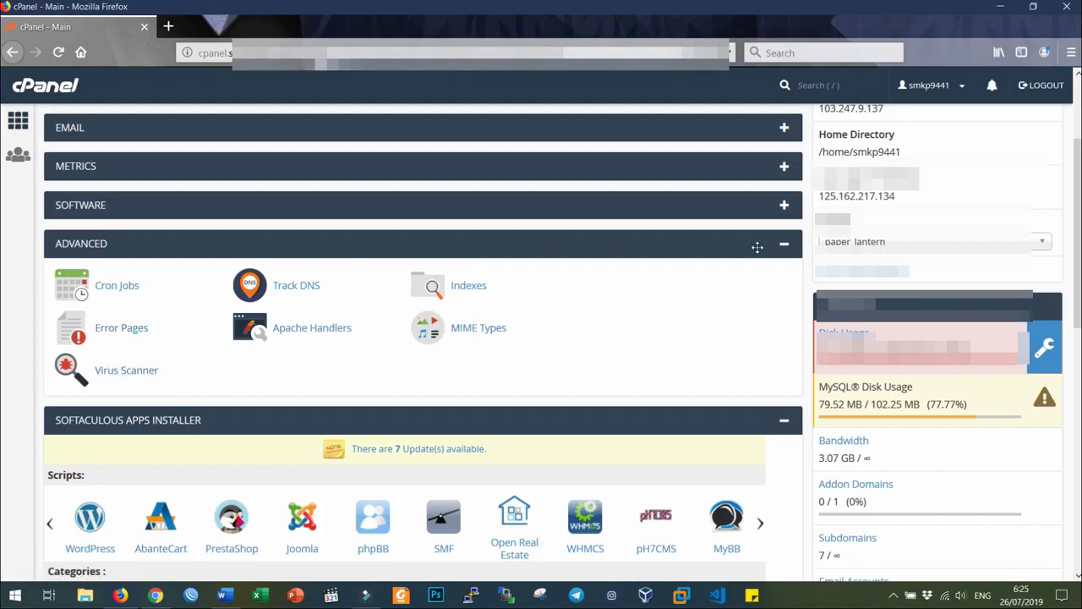
- Collapse the ADVANCED group and page the Softaculous Scripts carousel forward
left_click(785, 245)
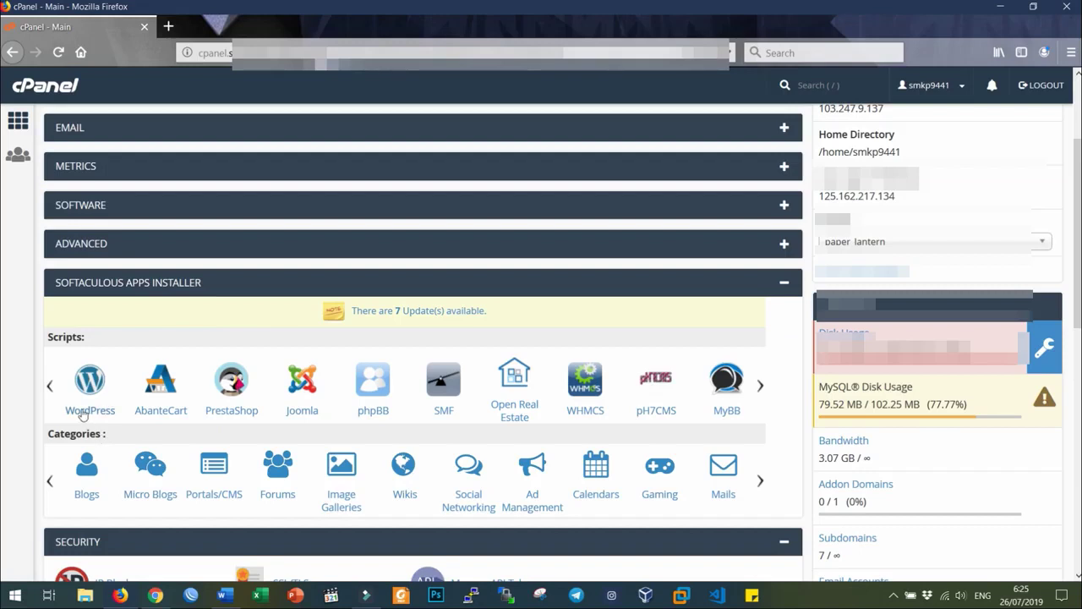
left_click(763, 389)
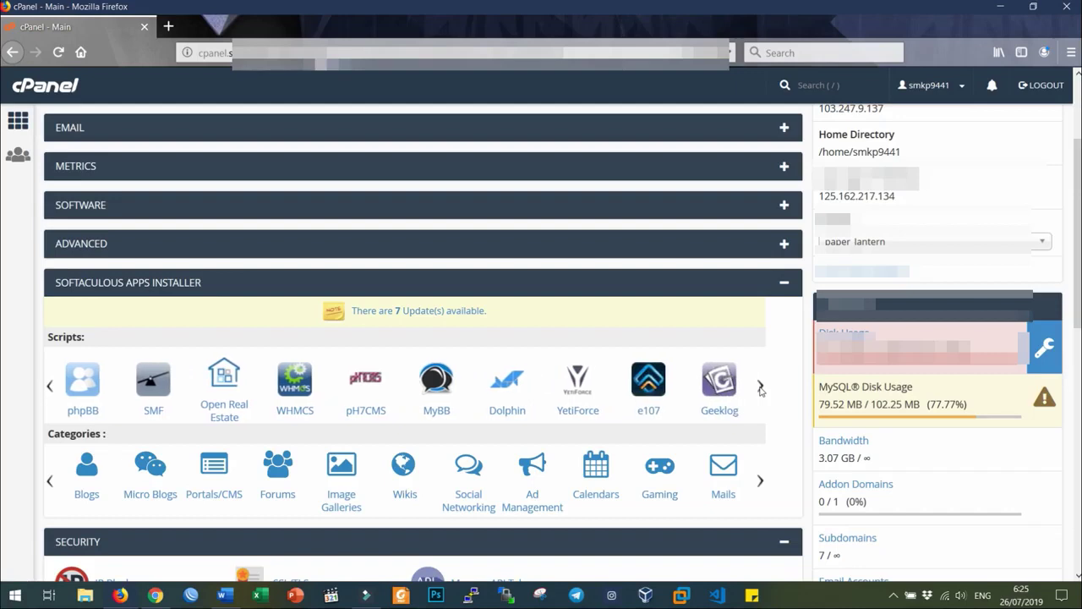
mouse_move(760, 480)
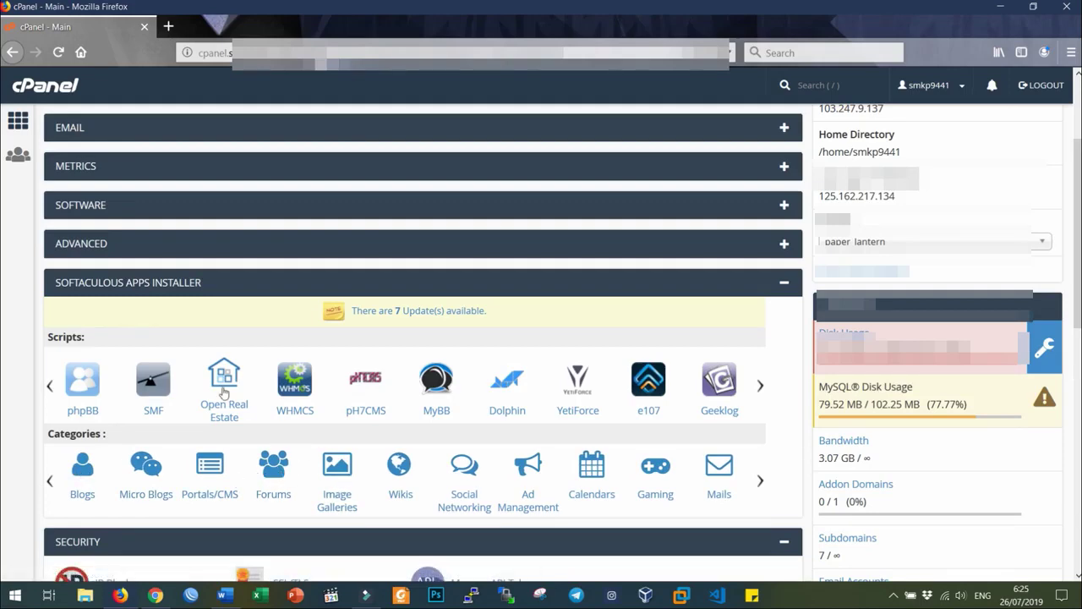
- Collapse the Softaculous Apps Installer, Security, Applications and Preferences sections, ending at the page top
left_click(787, 285)
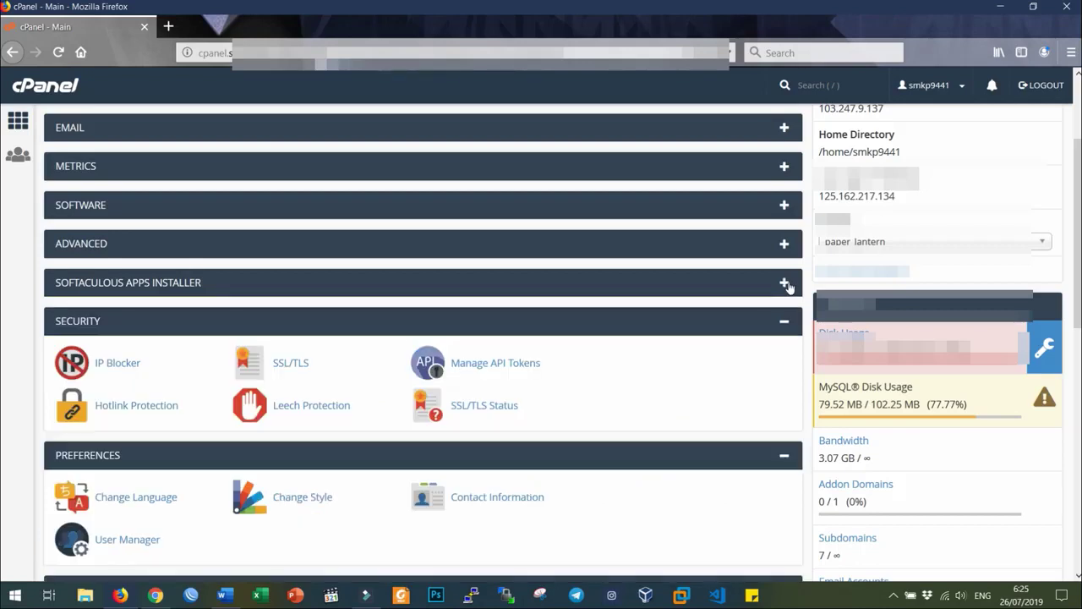
scroll(786, 286, "down", 3)
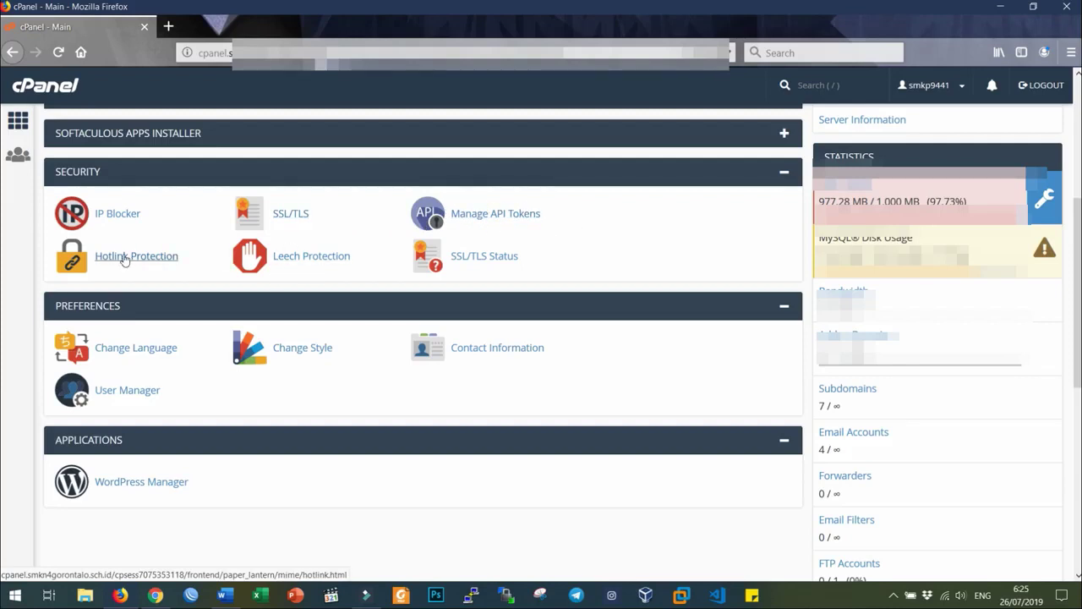
left_click(784, 171)
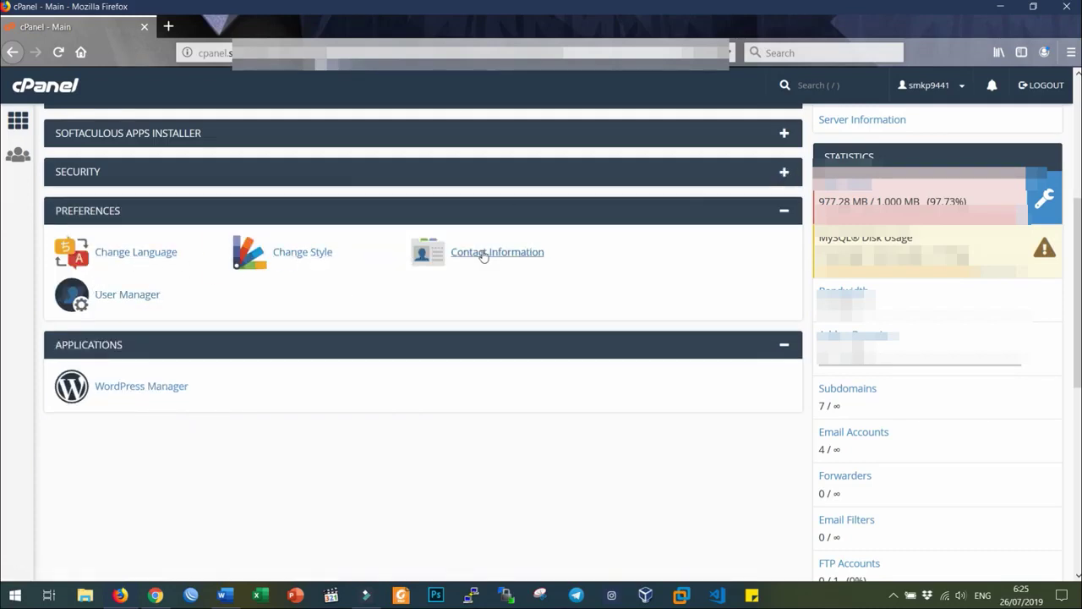
scroll(598, 400, "up", 5)
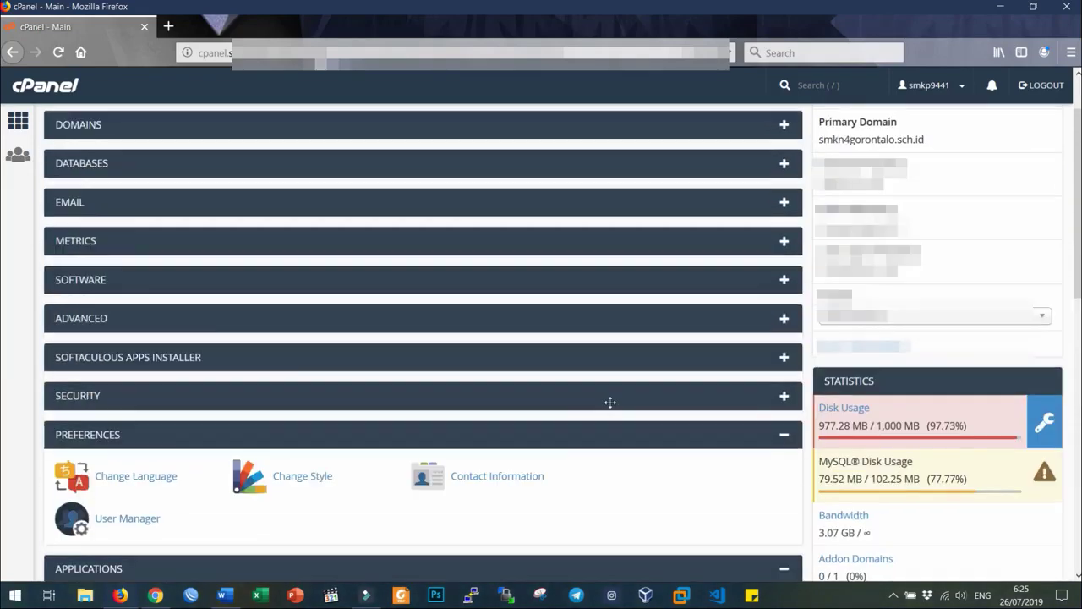
scroll(657, 395, "down", 4)
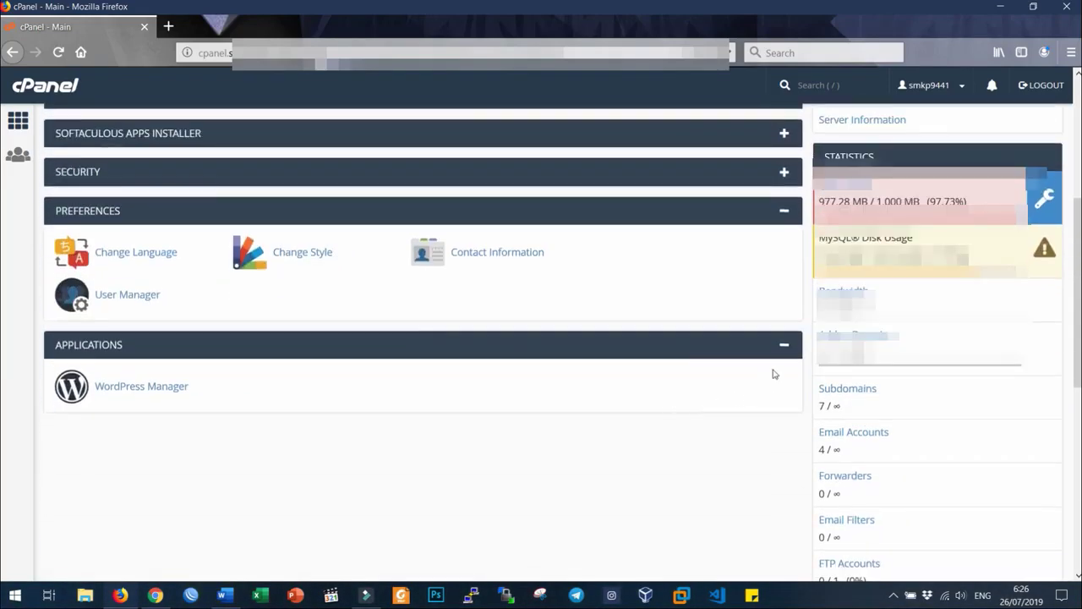
left_click(784, 345)
left_click(782, 213)
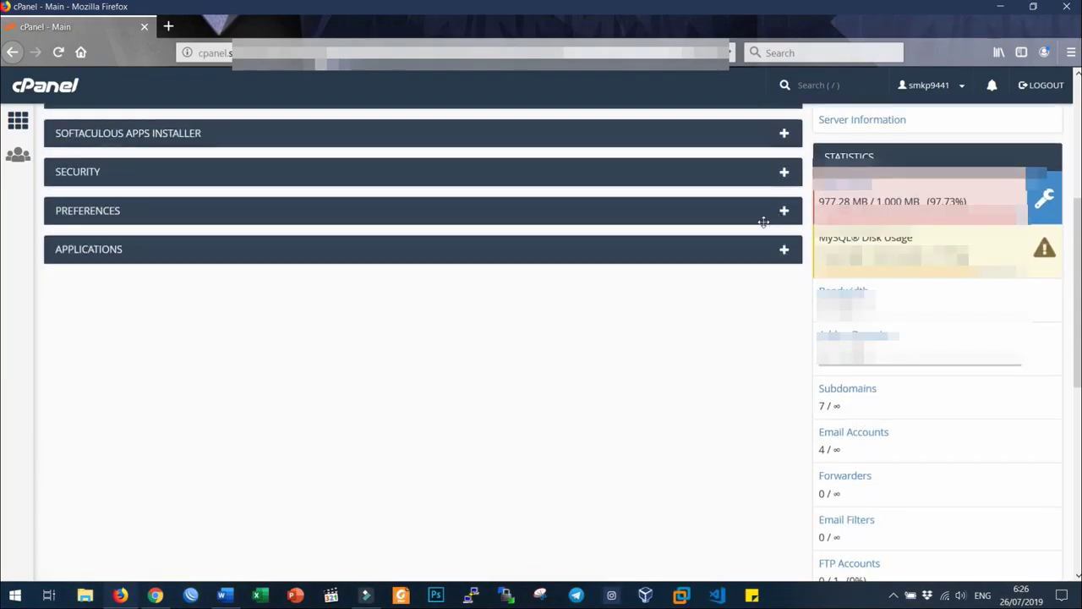
scroll(765, 227, "up", 4)
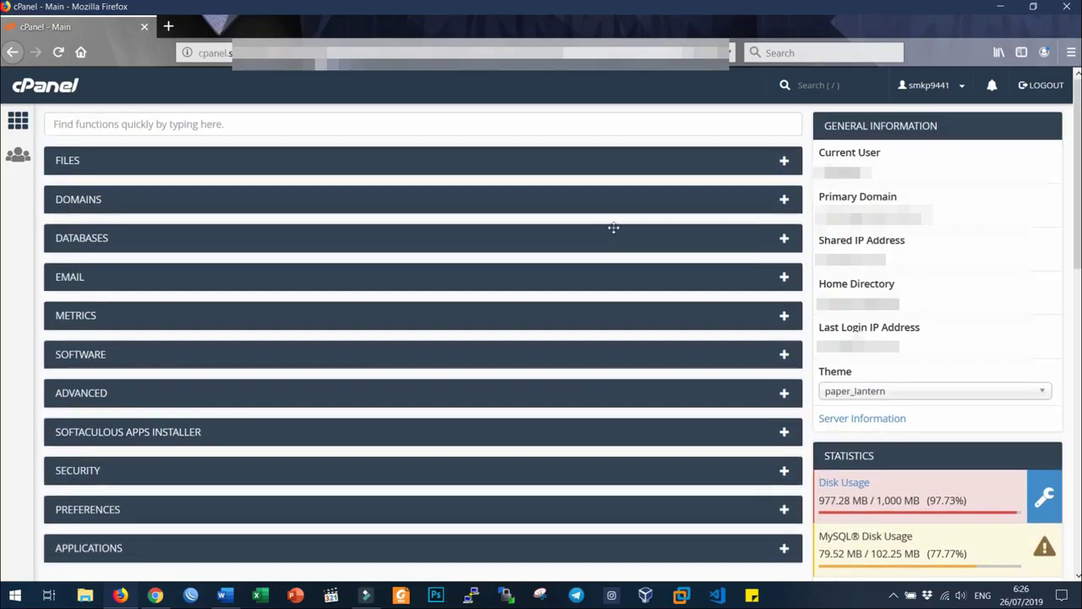
scroll(614, 226, "down", 2)
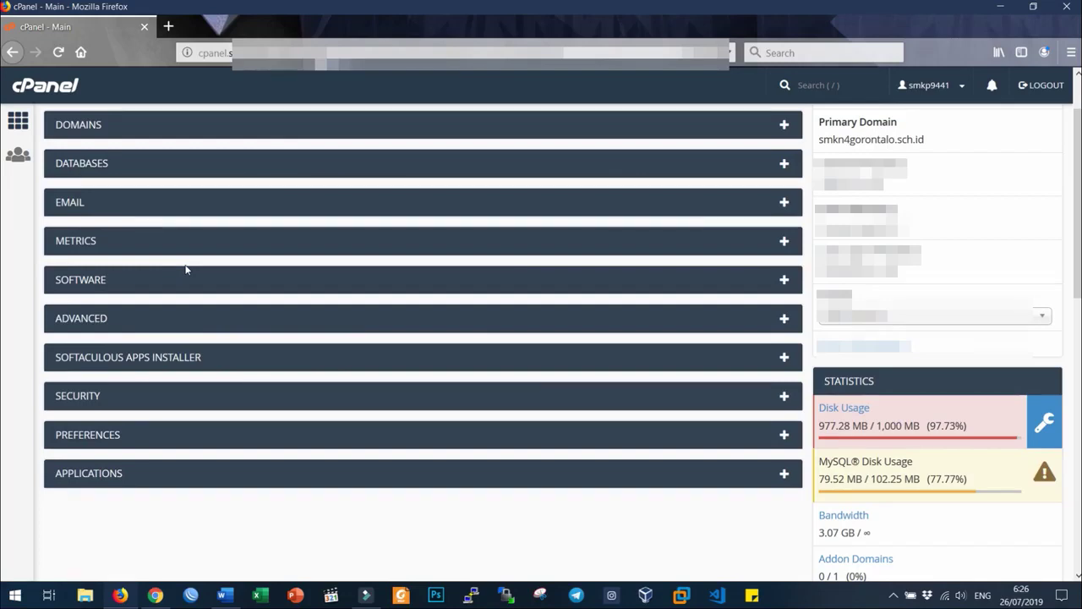
scroll(186, 269, "up", 2)
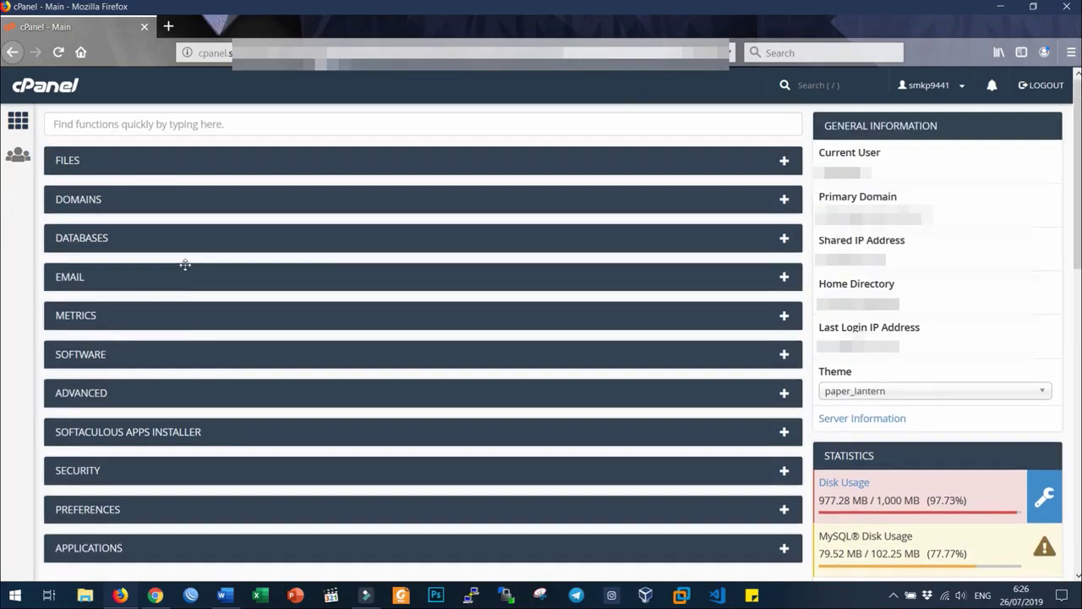